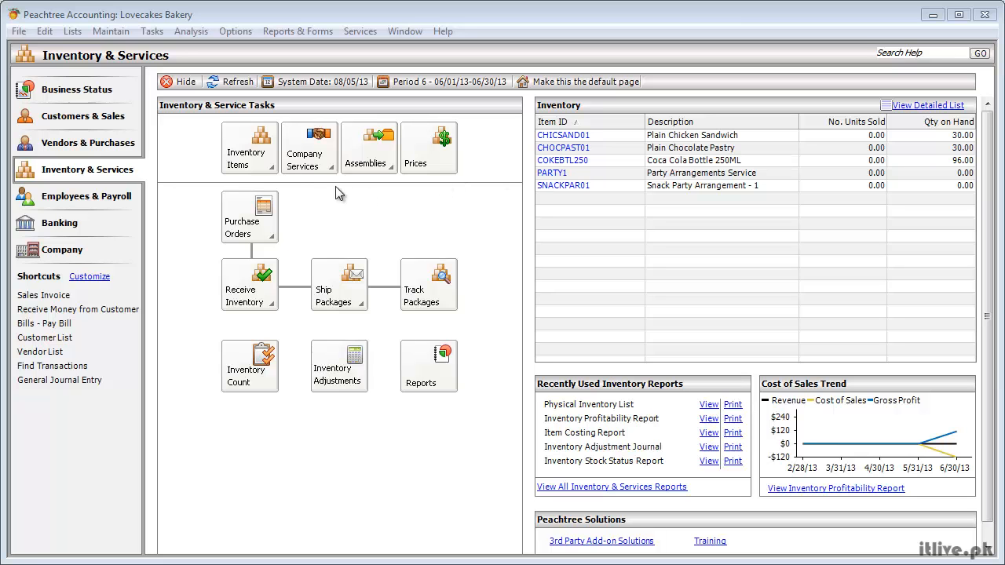
- Start a new inventory item and set its item class to Assembly
click(264, 168)
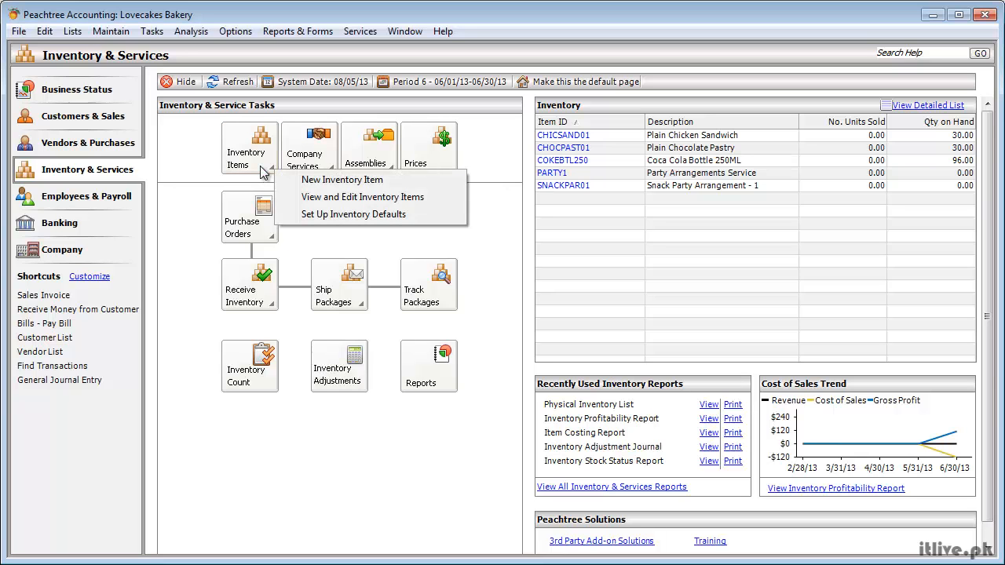
click(307, 180)
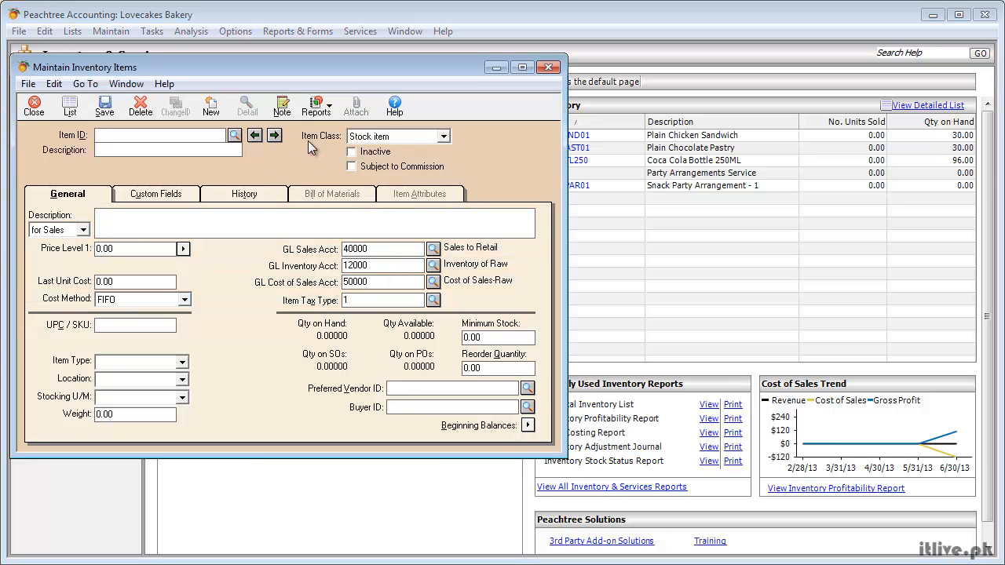
click(442, 137)
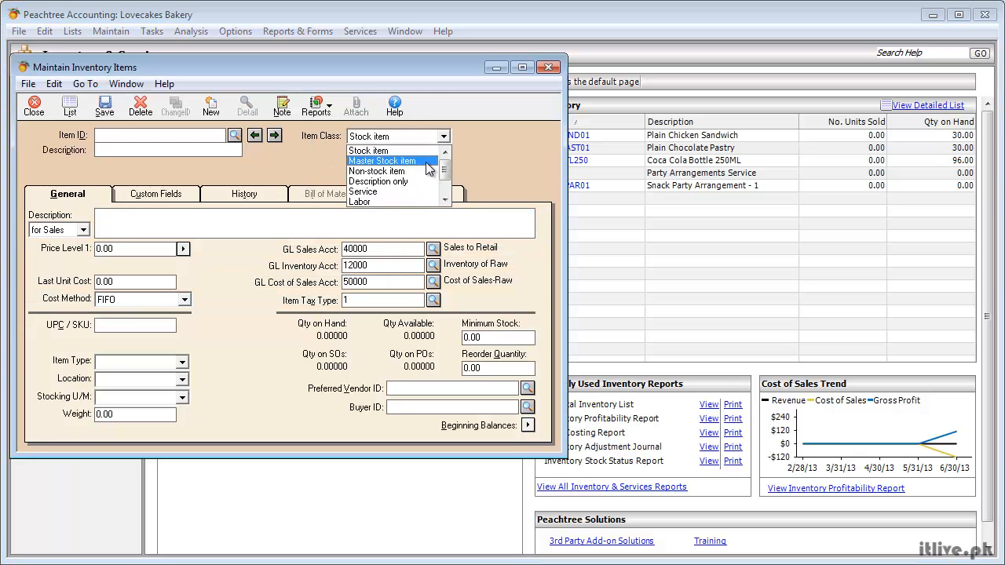
scroll(379, 193, down, 1)
click(373, 182)
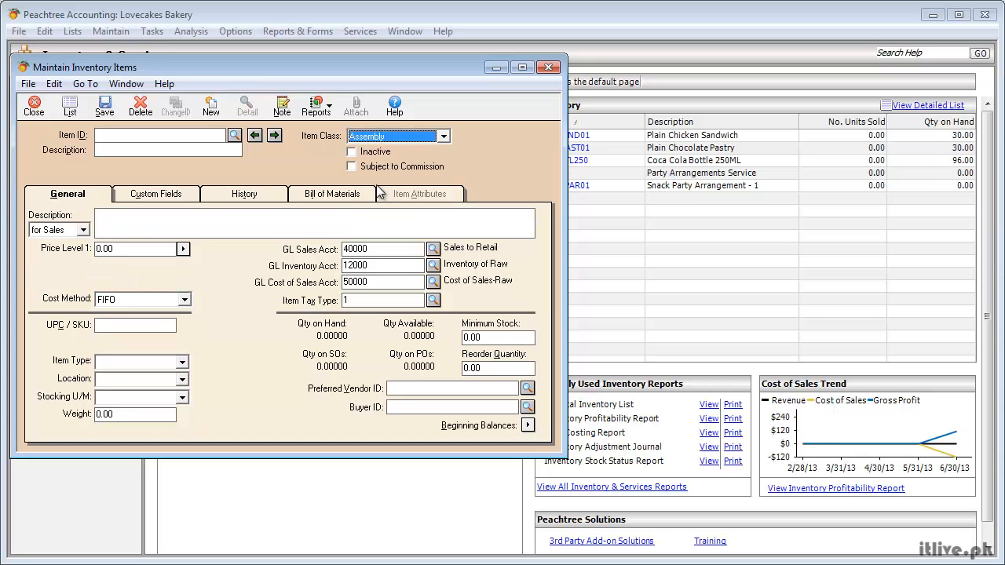
- Enter the item ID ASSMSNA1 and the description "Snack Assembly - Level 1" for the assembly
click(183, 139)
text(ASSM)
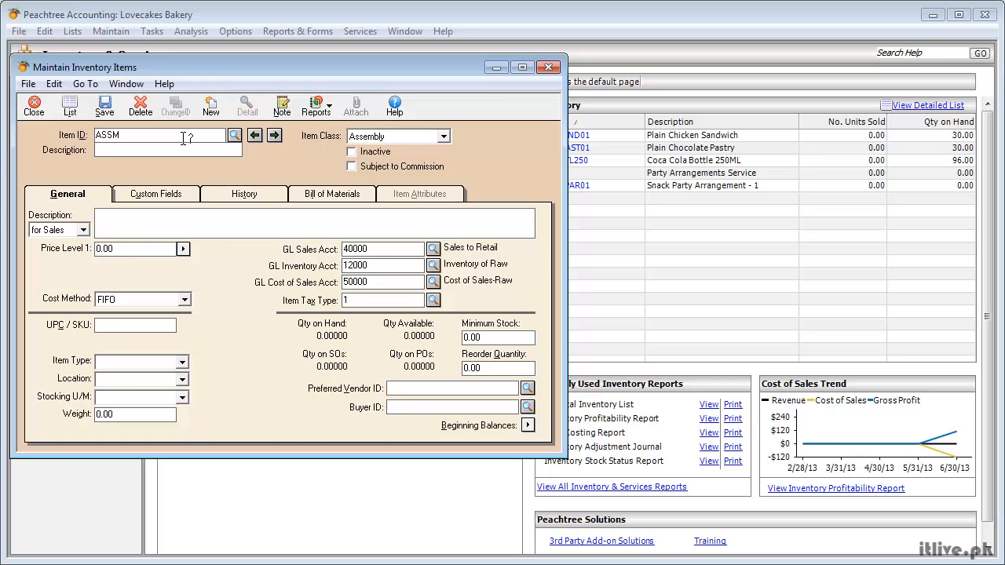
text(SNA)
text(Snack Asse)
text(mbly)
text( - )
text(Level 1)
- Enter the sales description "Snack party up to 8 people, includes Plain chicken sandwich and chocolate pastry one per head."
click(144, 223)
text(Snack party up to 8 people. includes Plain chicken sandwich and chocolate pastry one per head)
text(.)
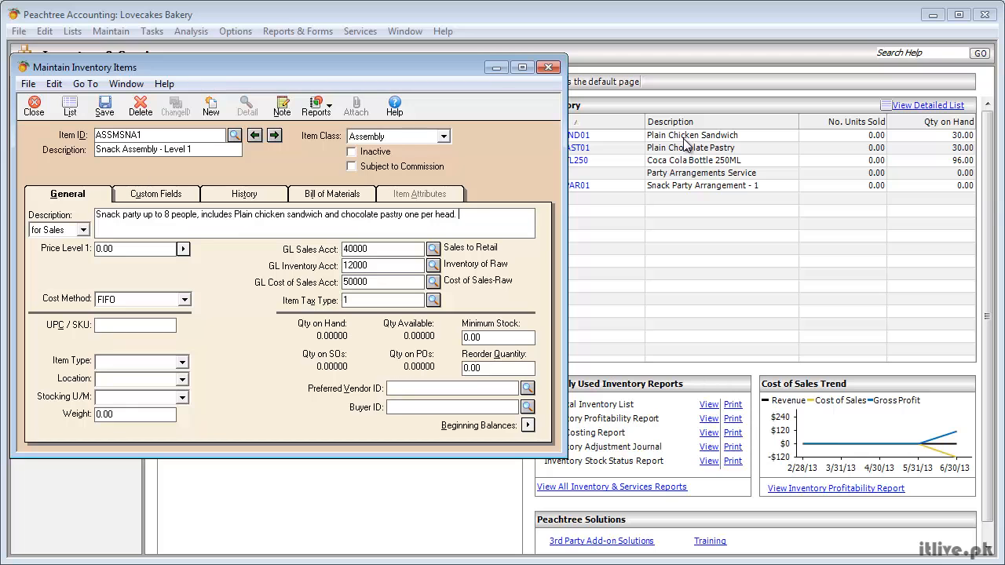
text(.)
- Set the assembly item's Price Level 1 to 90.00
click(129, 251)
double_click(129, 250)
text(90)
- Assign account 40700 Party Arrangements as the assembly's GL sales account
click(433, 248)
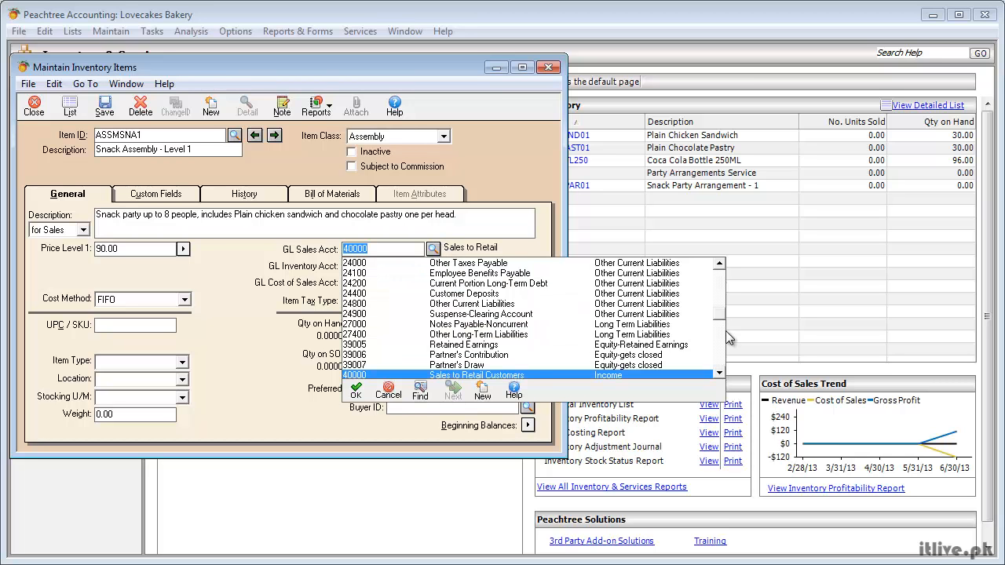
click(720, 375)
click(721, 376)
click(720, 375)
click(720, 376)
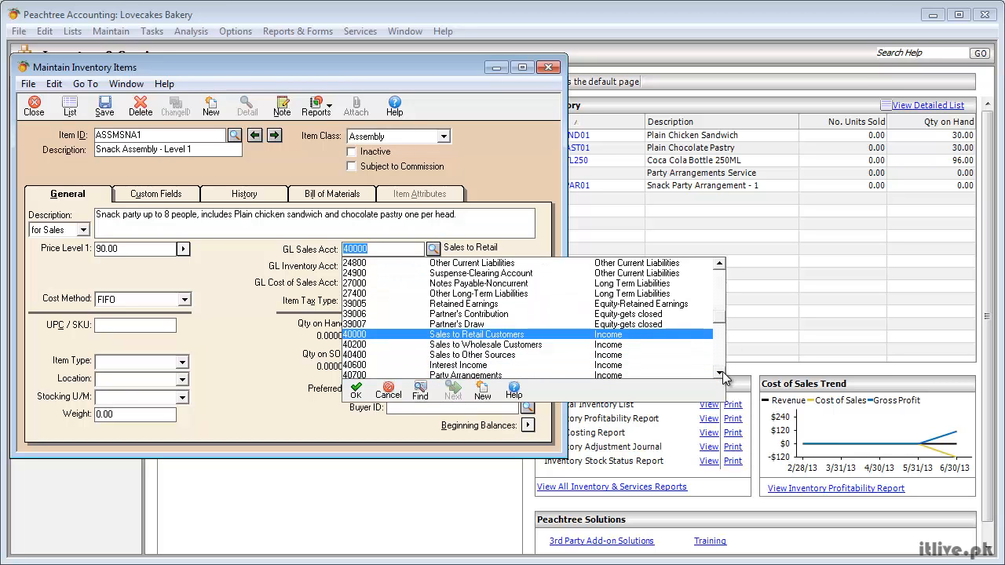
click(720, 376)
double_click(507, 368)
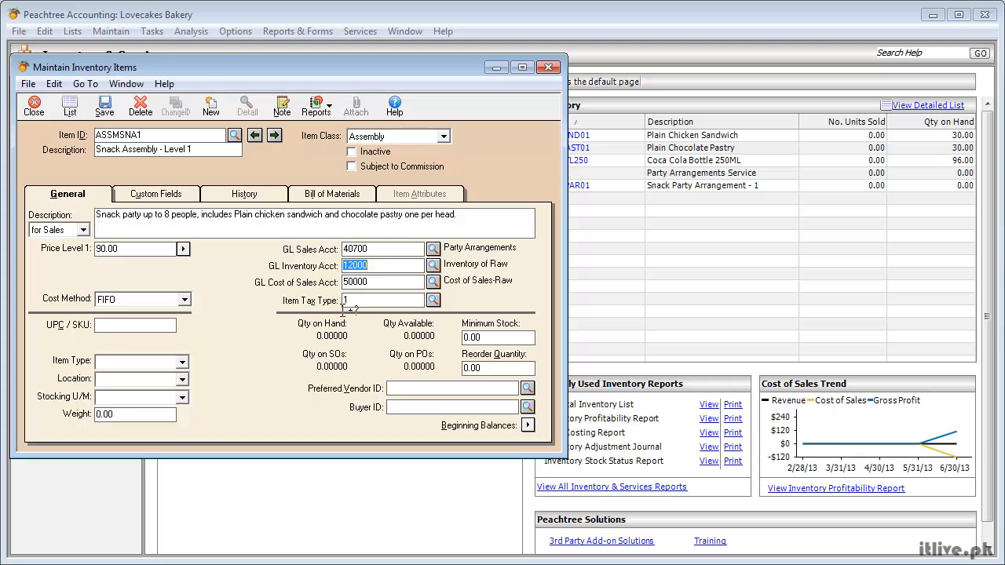
- Set the assembly's minimum stock to 1 and its reorder quantity to 2
click(503, 338)
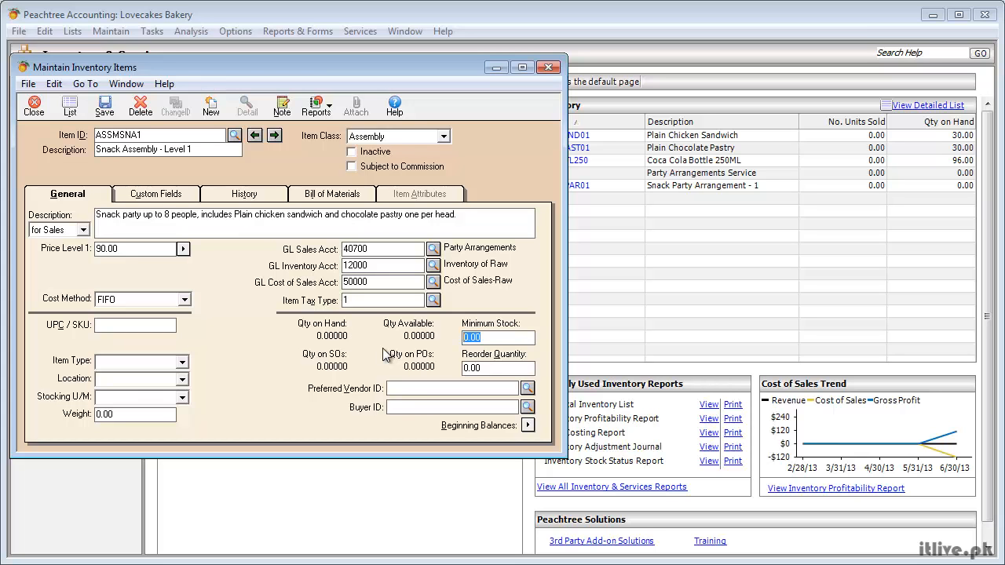
text(1)
key(Tab)
text(2)
key(Tab)
- Add CHICSAND01 Plain Chicken Sandwich to the assembly's bill of materials with a needed quantity of 8
click(334, 196)
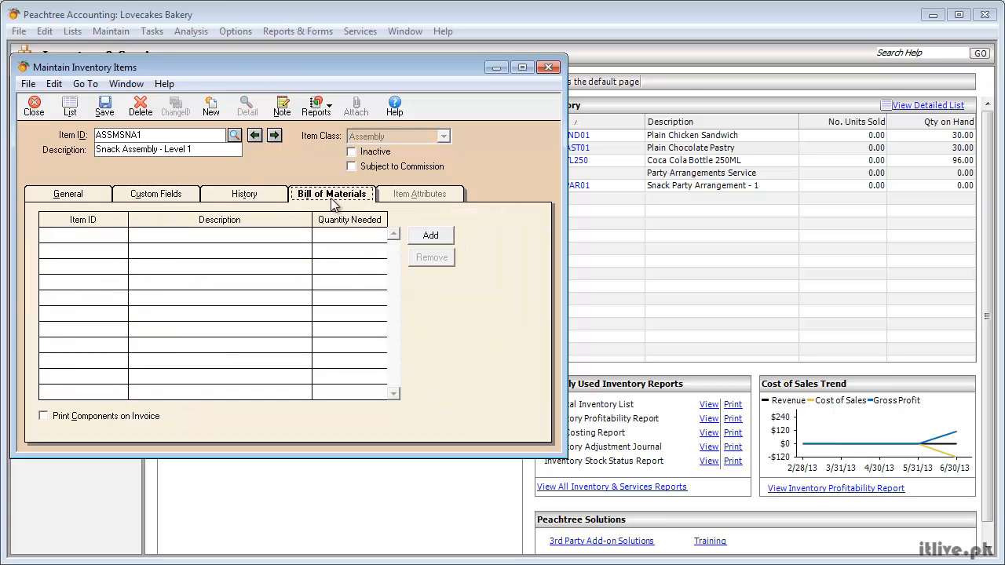
drag(241, 67, 364, 99)
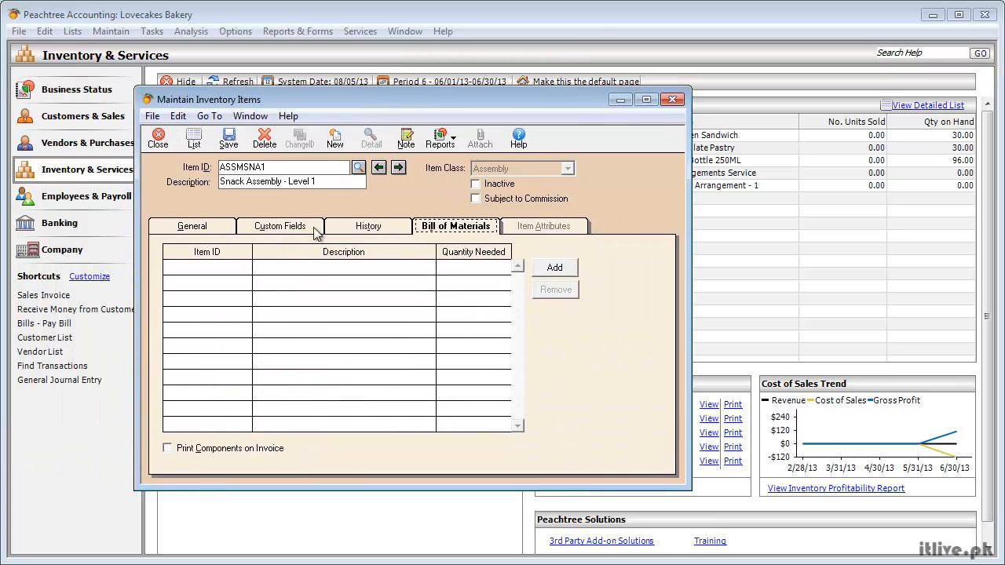
click(217, 269)
click(261, 267)
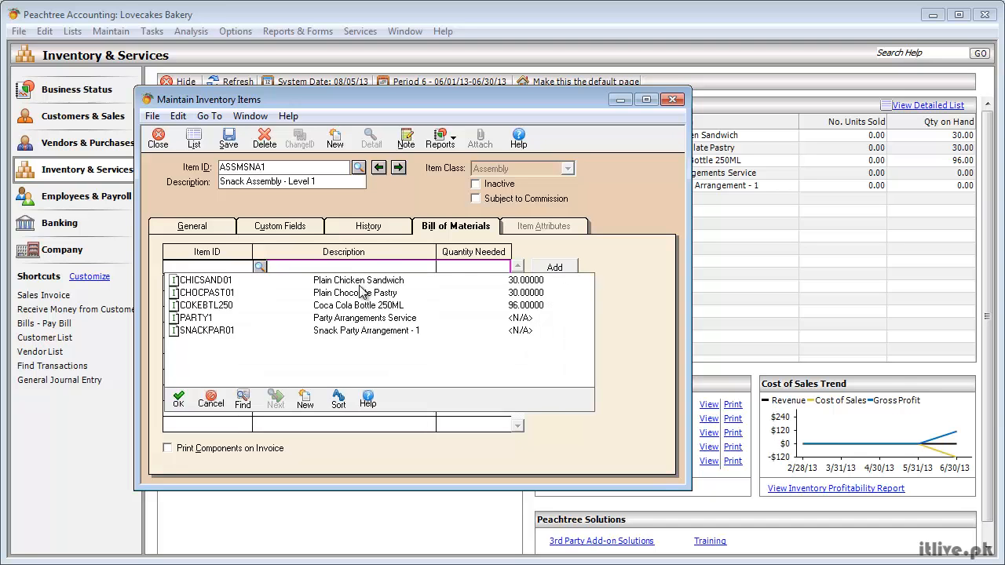
double_click(361, 291)
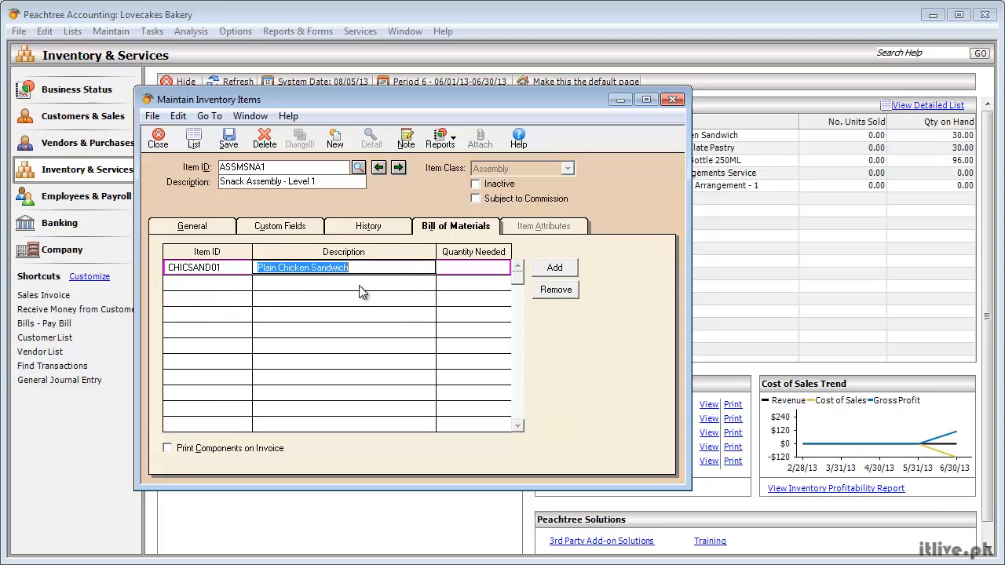
click(500, 269)
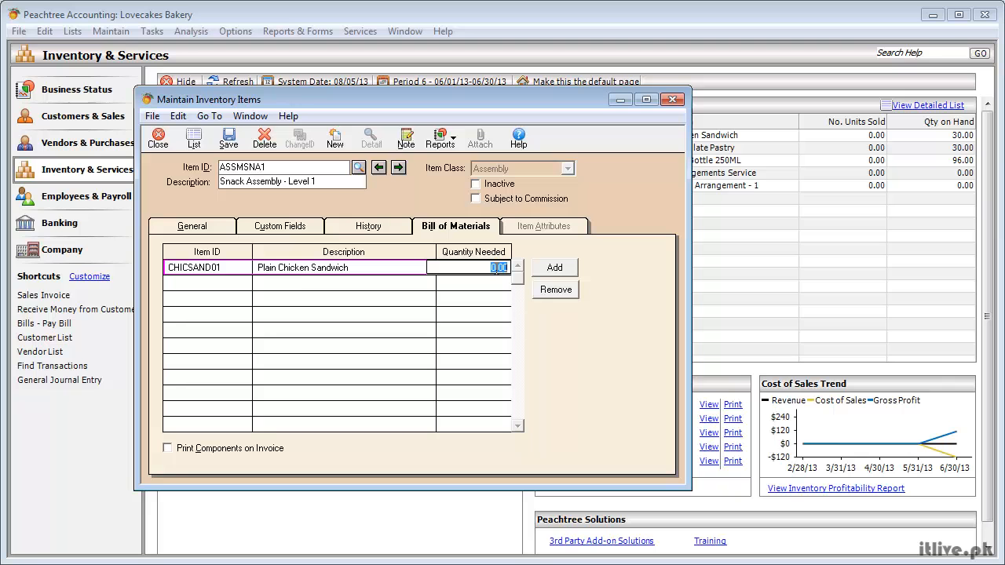
text(8)
key(Tab)
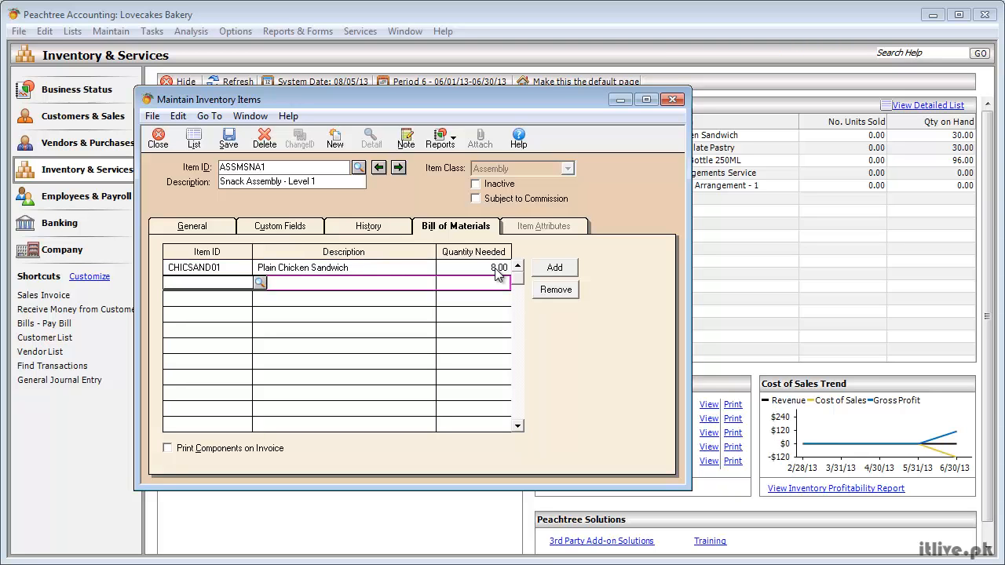
- Add CHOCPAST01 Plain Chocolate Pastry as the second bill of materials component with a needed quantity of 8
click(259, 282)
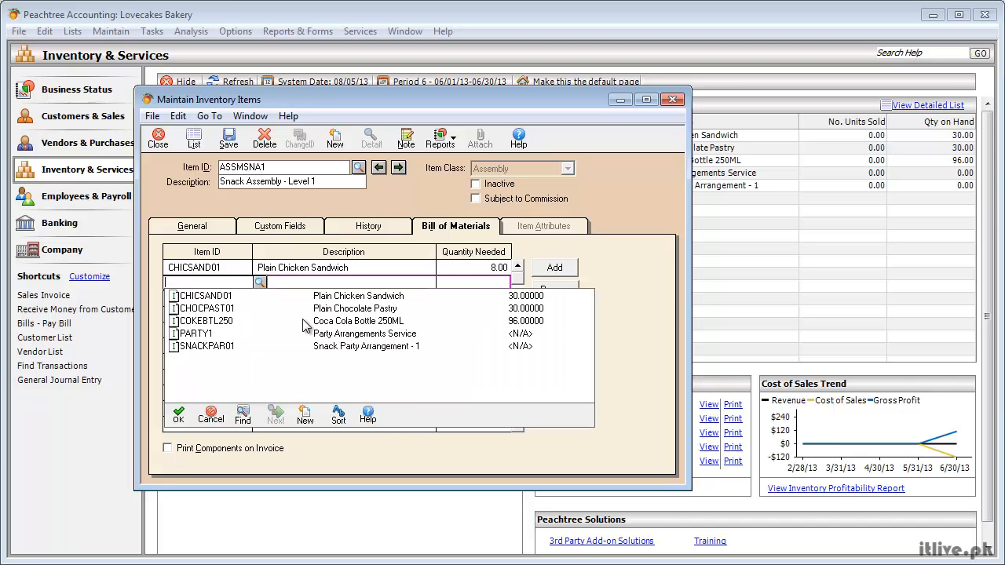
double_click(323, 310)
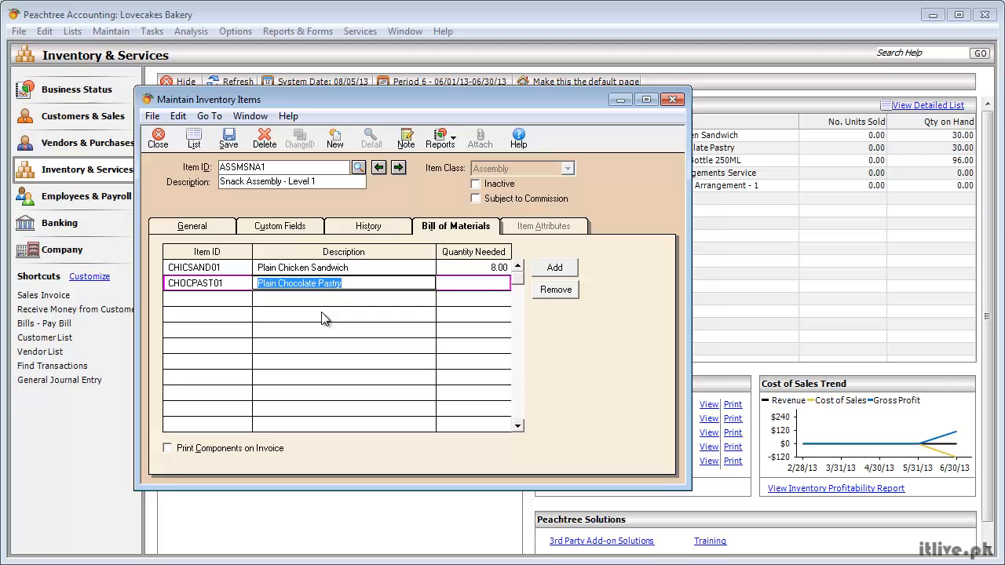
key(Tab)
text(8)
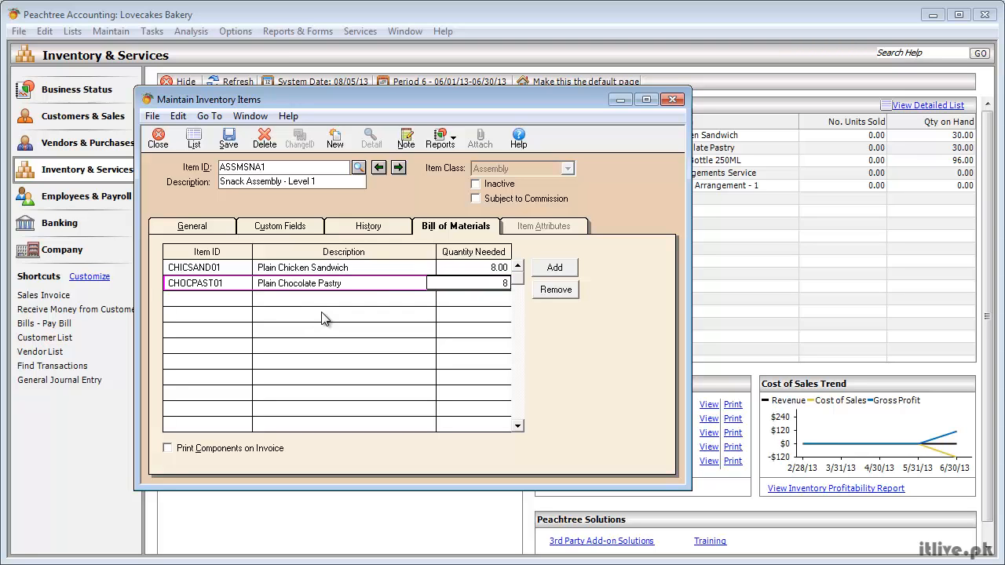
key(Tab)
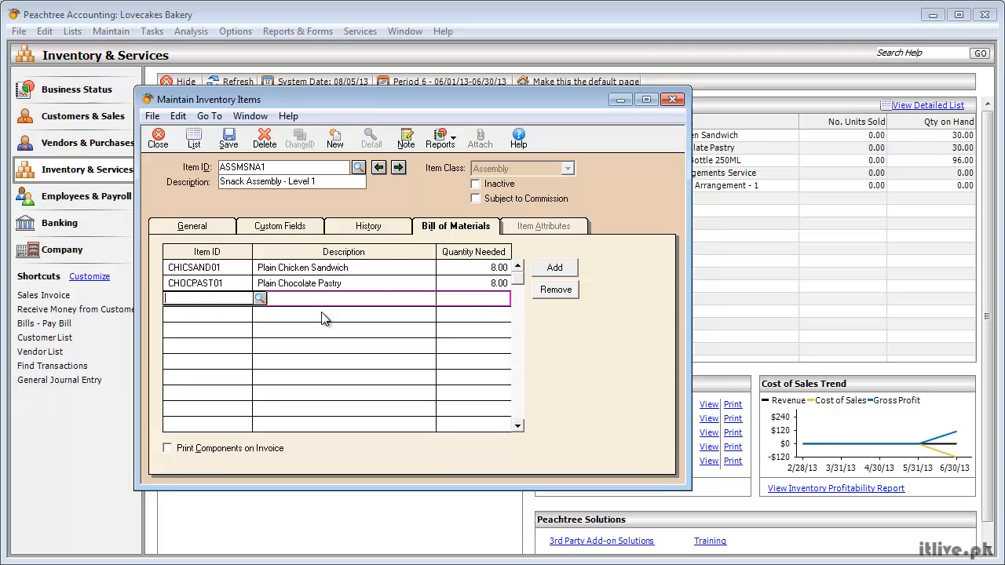
- Add SNACKPAR01 Snack Party Arrangement - 1 as the third bill of materials component with a needed quantity of 1
click(259, 298)
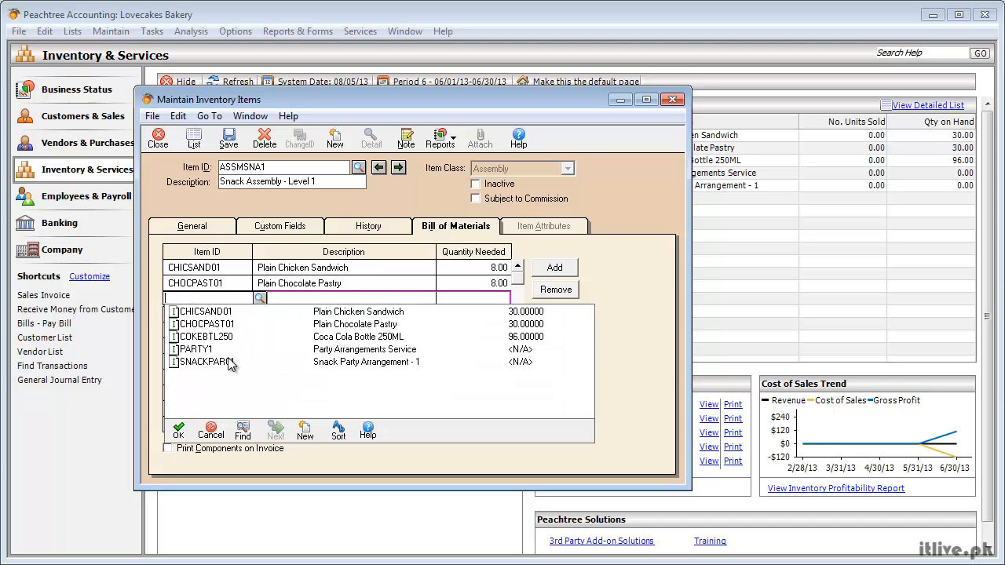
double_click(206, 362)
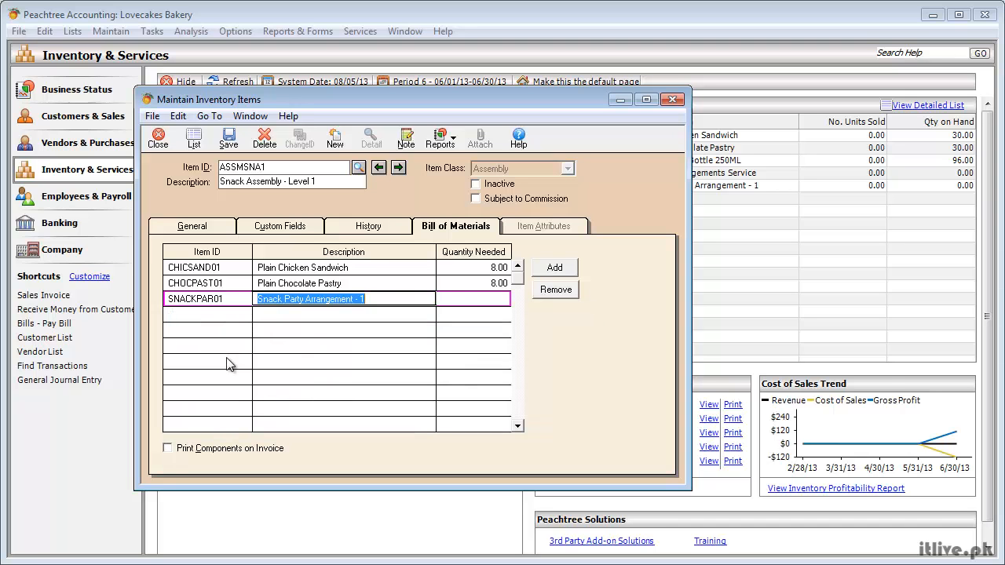
click(473, 298)
text(1)
key(Return)
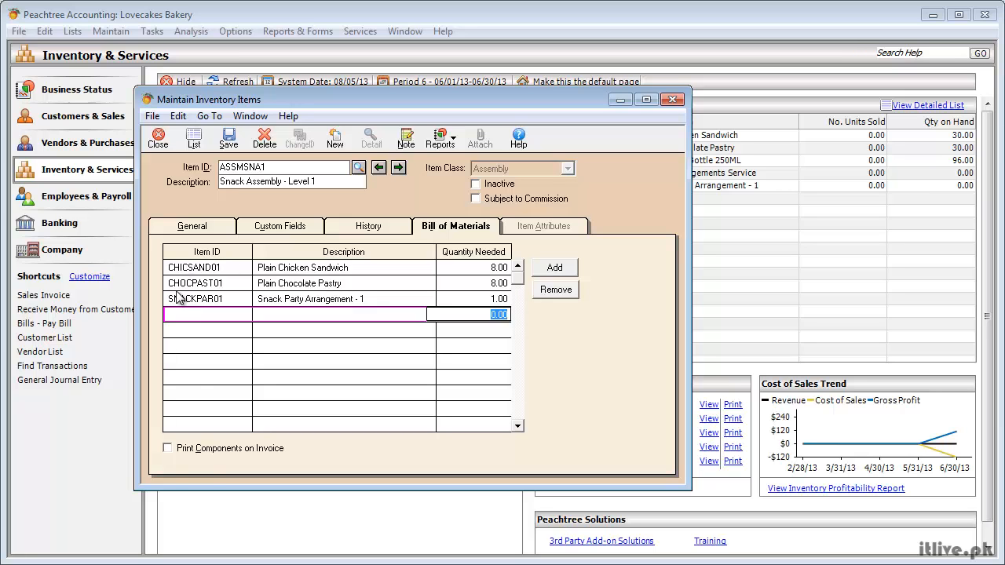
- Switch printing of components on the invoice on and back off, and save the assembly item
click(172, 450)
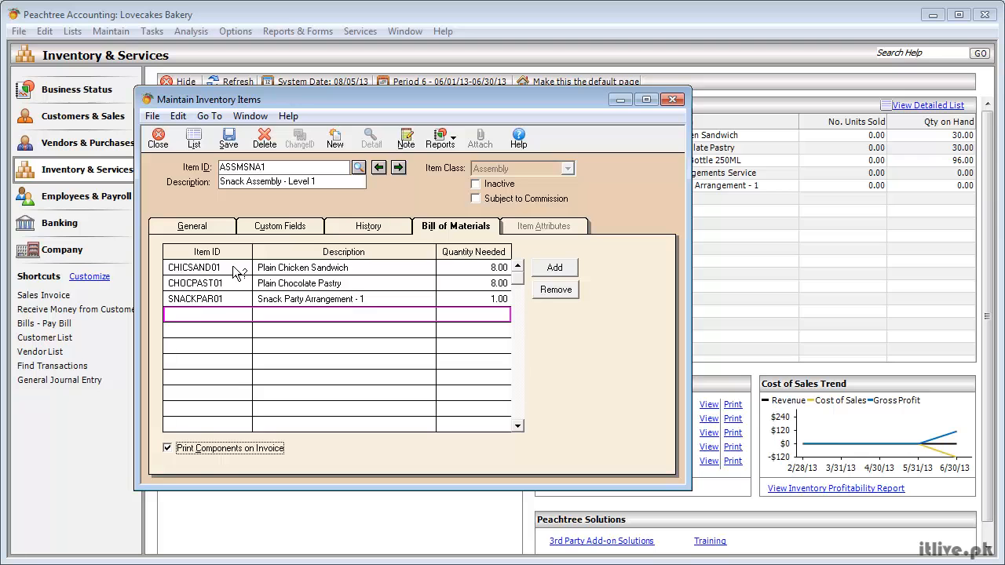
click(183, 446)
click(221, 138)
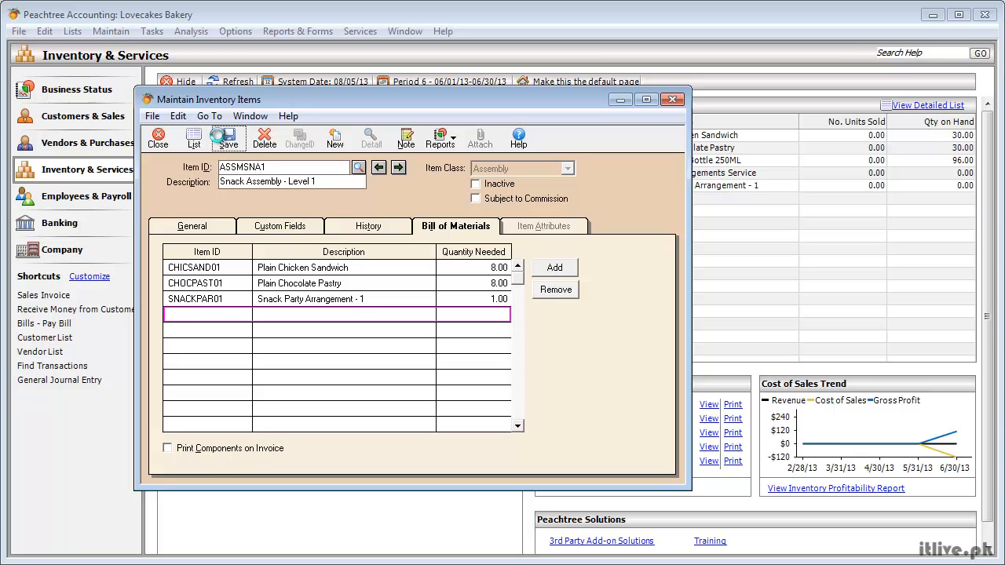